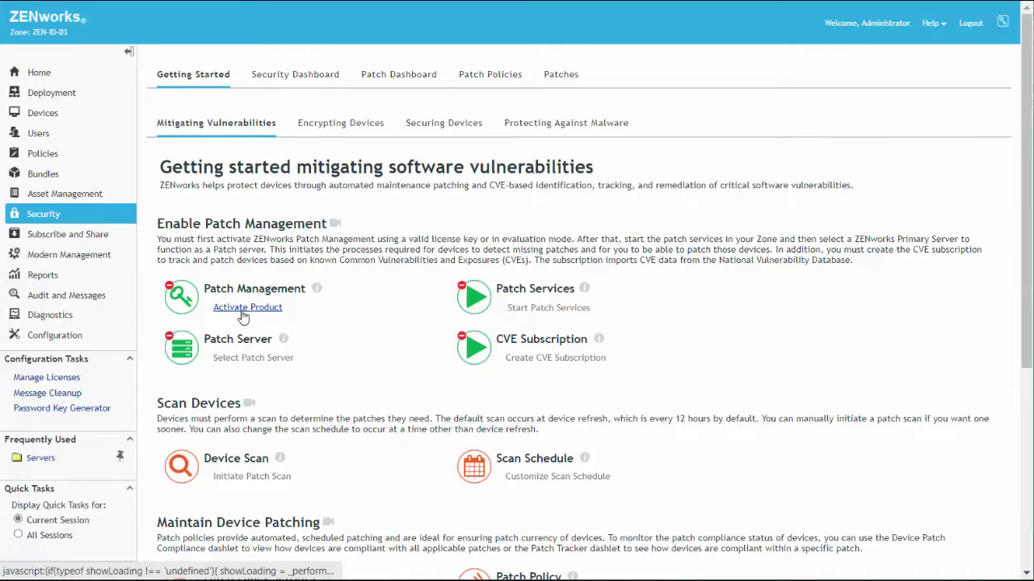
Activate Patch Management with an Evaluation licence on all devices in the zone.
click(243, 315)
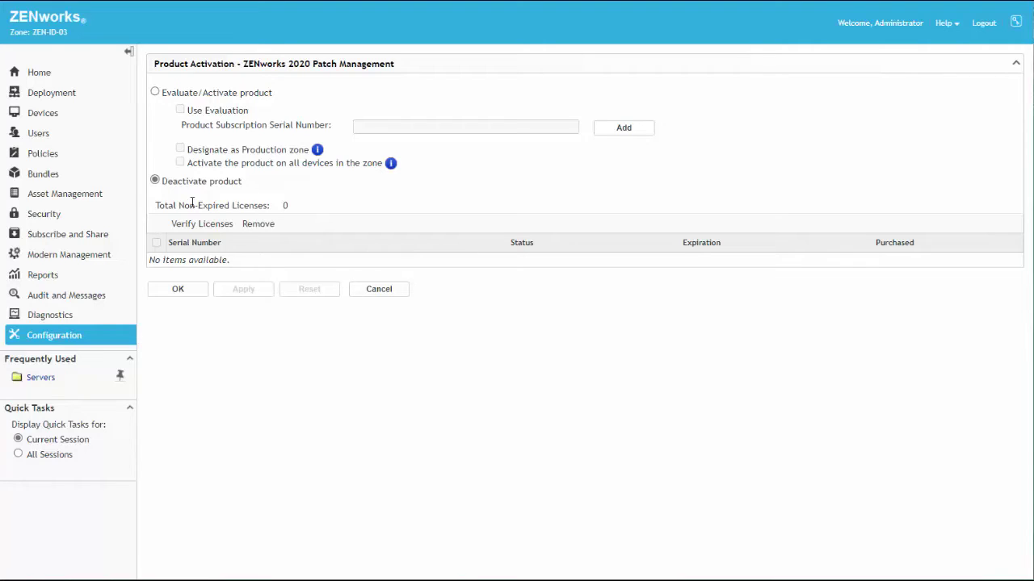
click(156, 93)
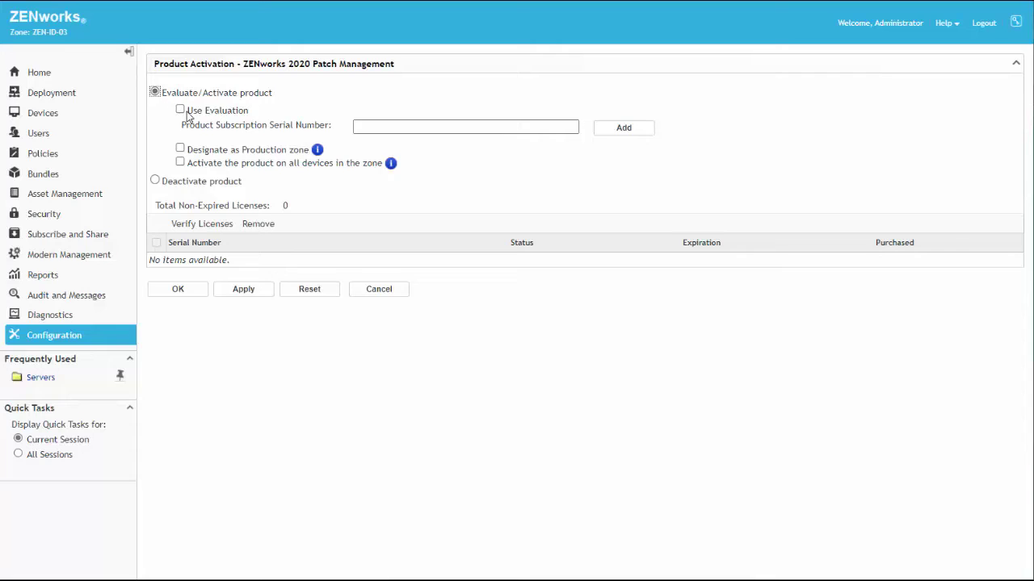
click(180, 110)
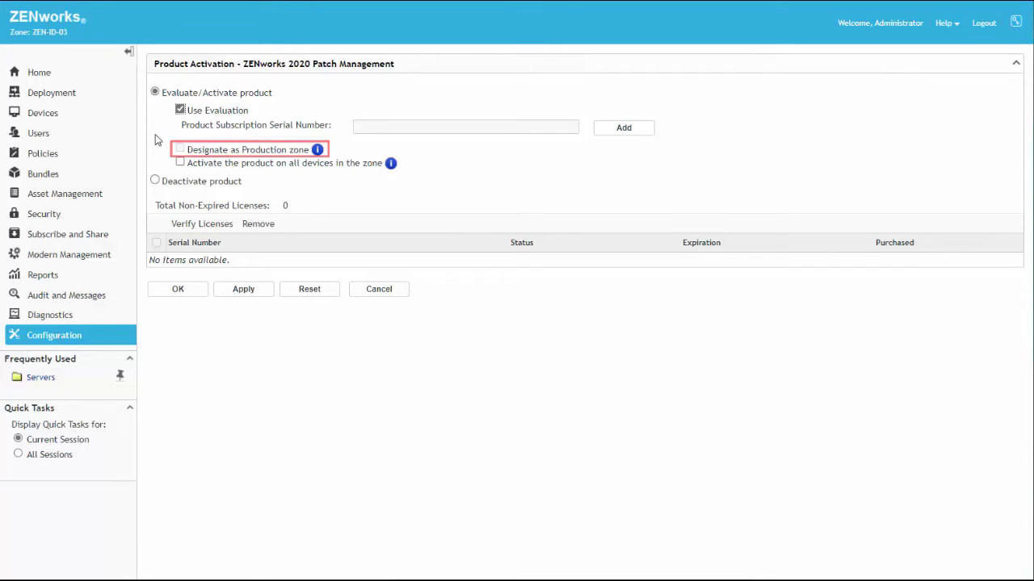
click(180, 164)
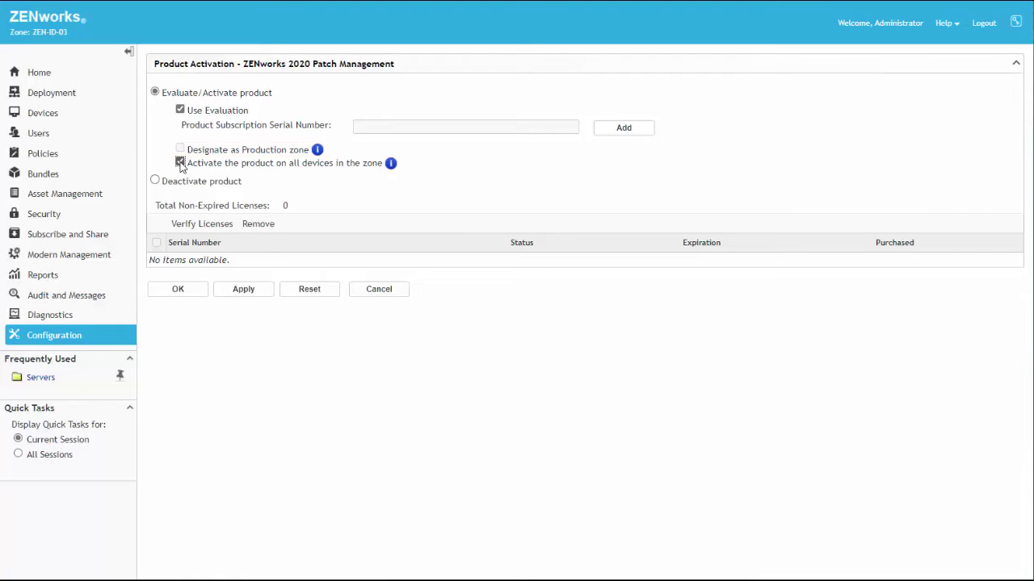
click(244, 291)
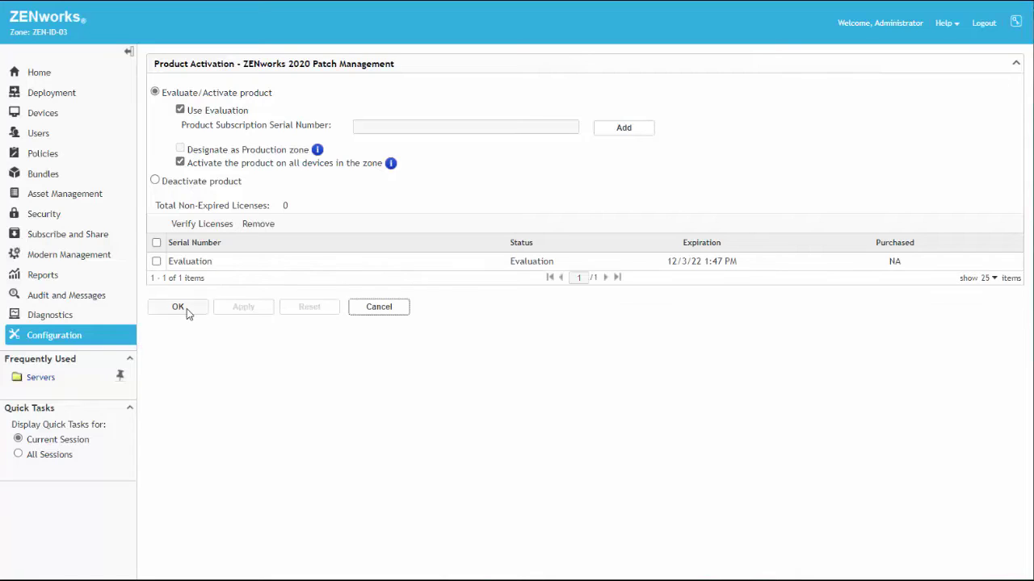
click(179, 307)
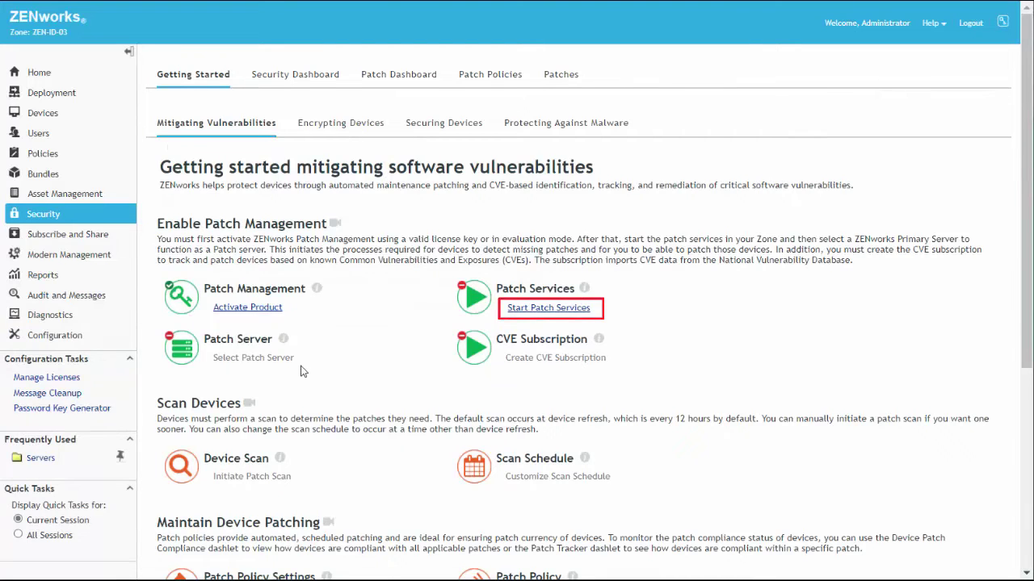
Start the patch services on the primary servers.
click(551, 311)
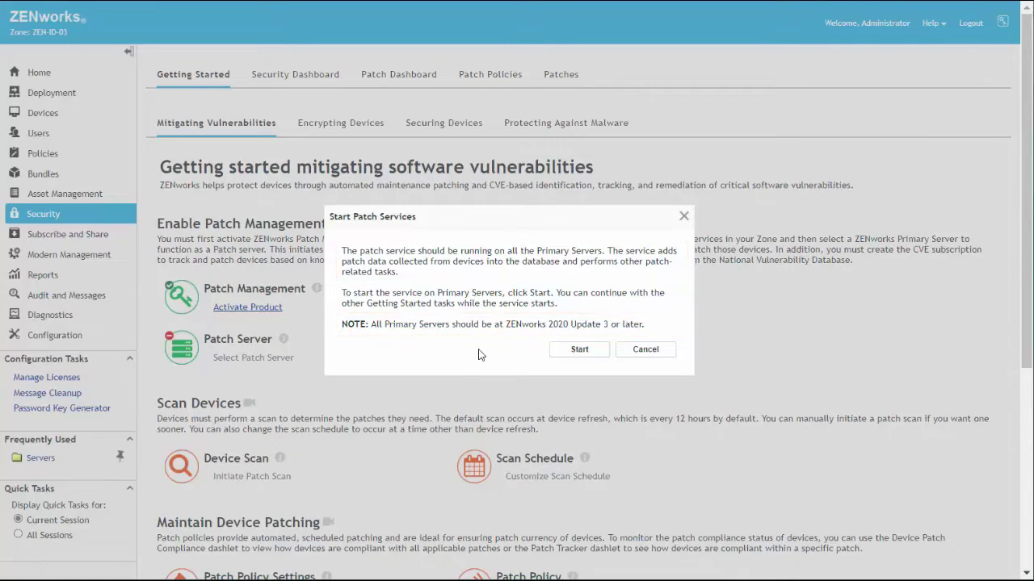
click(568, 355)
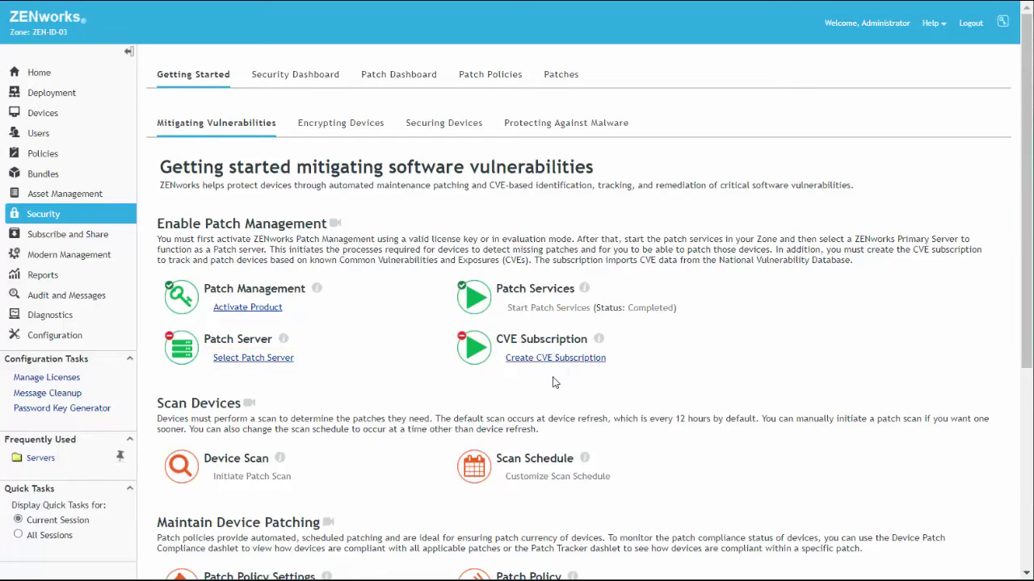
Assign primary server vlab019610 as the Patch server and apply the setting.
click(249, 361)
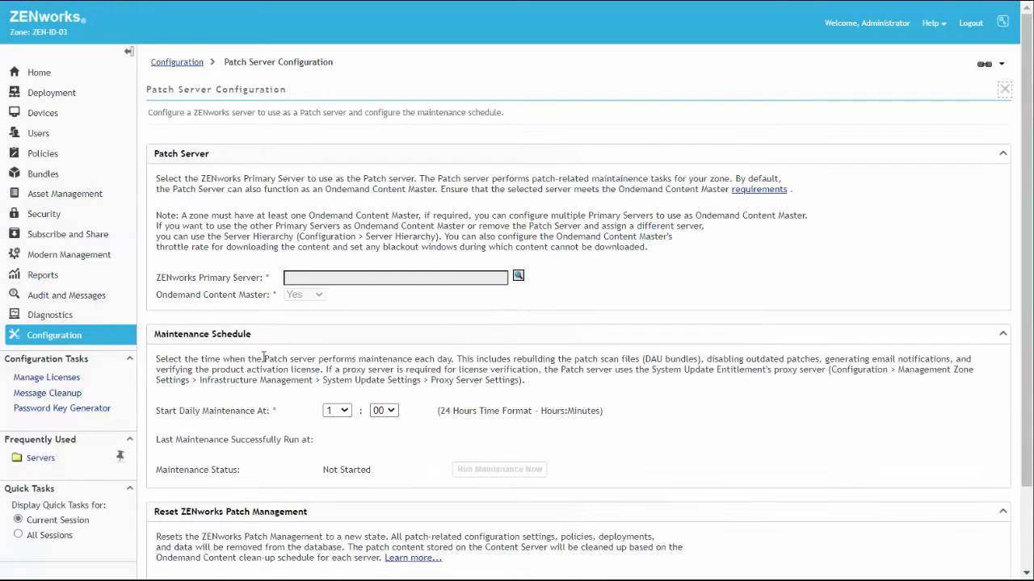
click(517, 275)
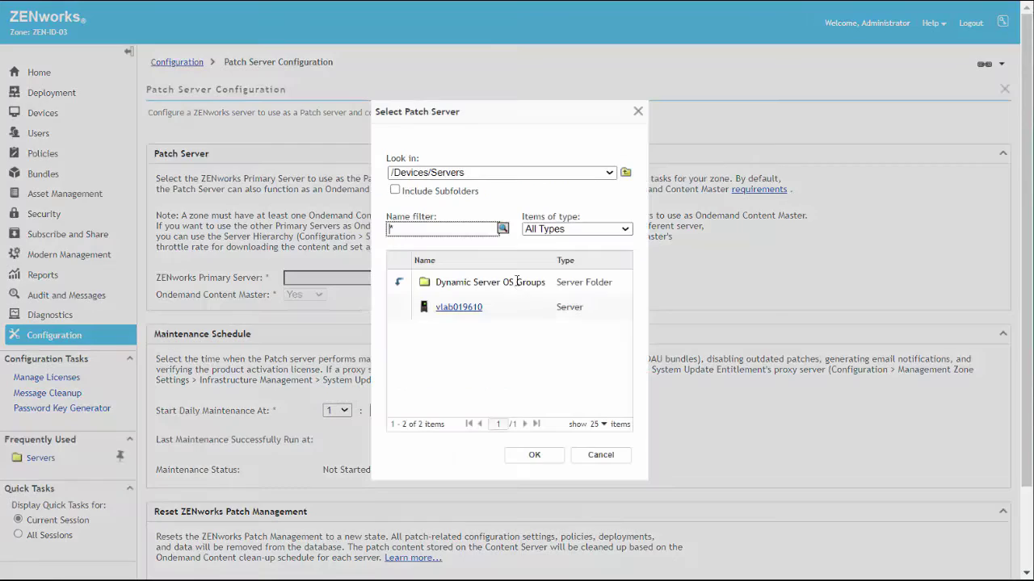
click(476, 308)
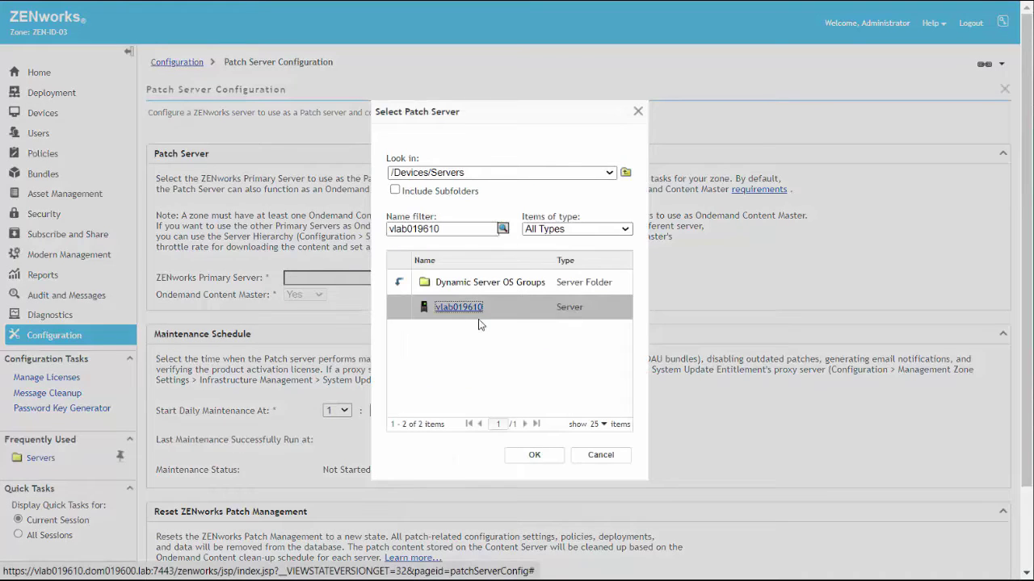
click(535, 455)
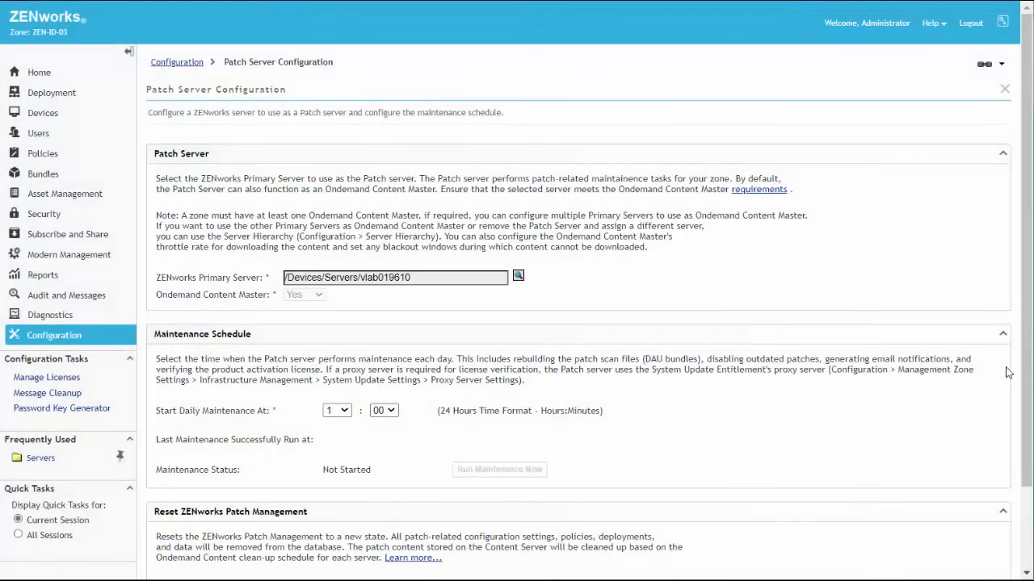
drag(1029, 376, 1029, 465)
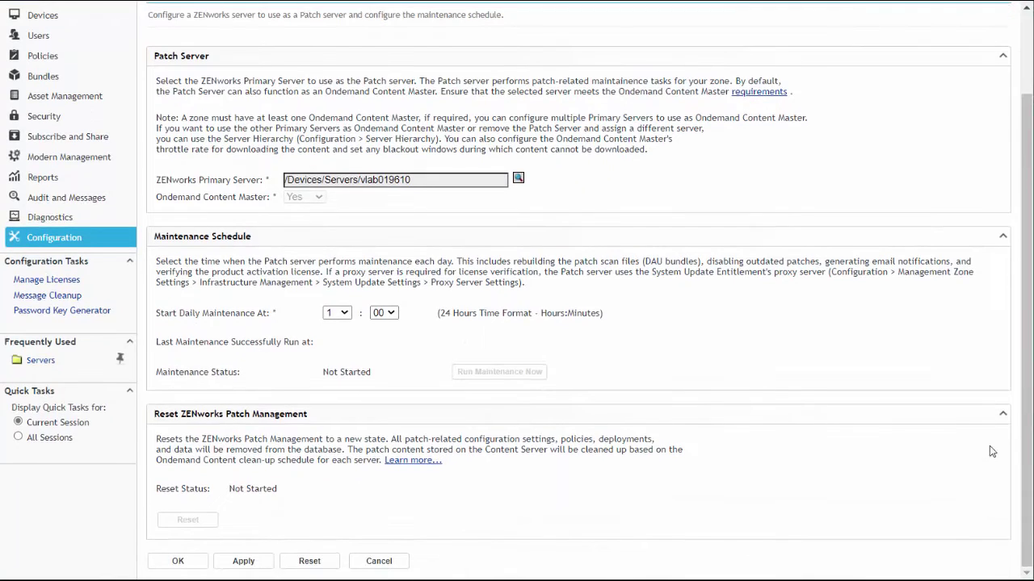
click(235, 564)
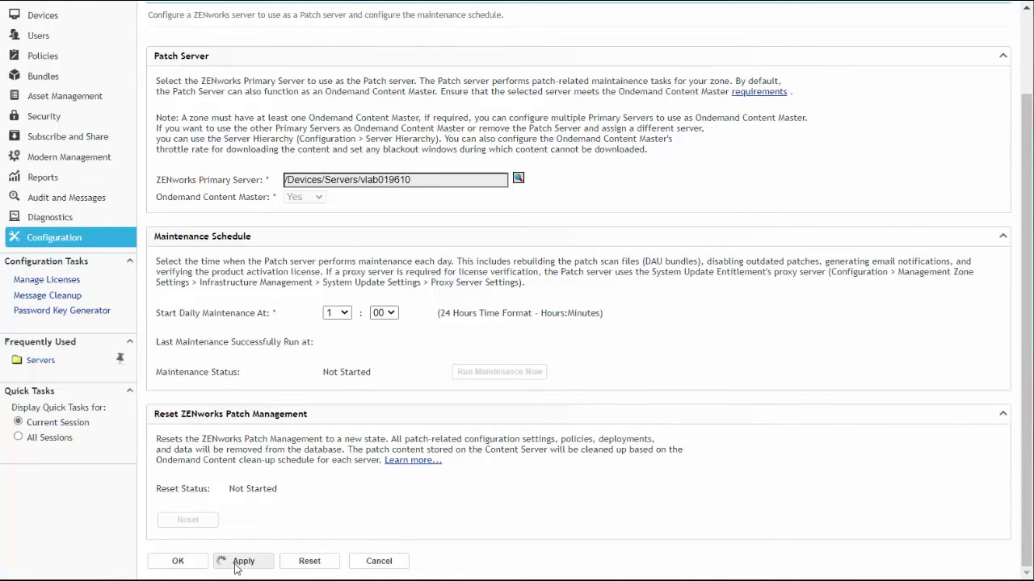
click(177, 564)
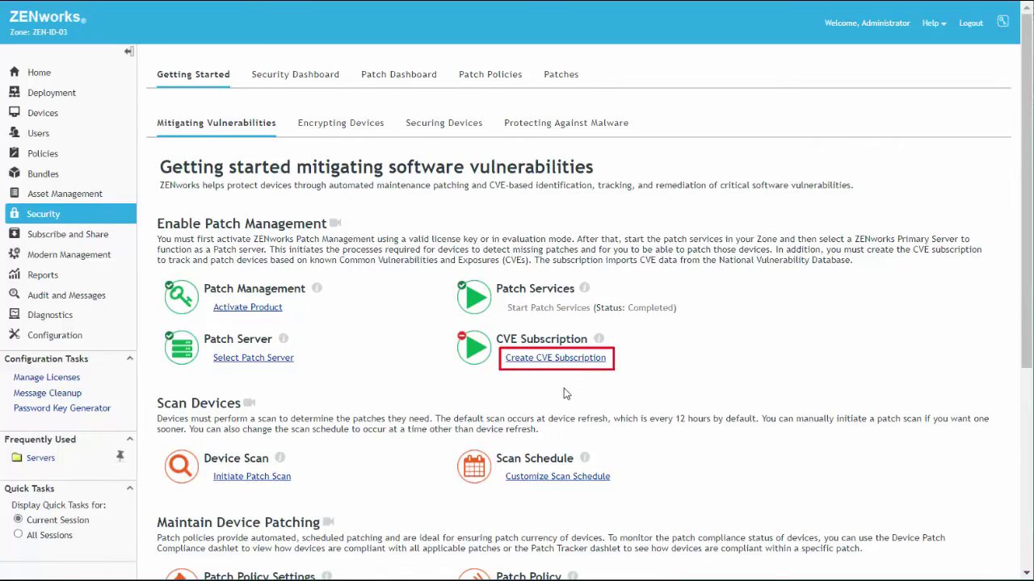
Begin a new CVE subscription named CVE Service.
click(554, 361)
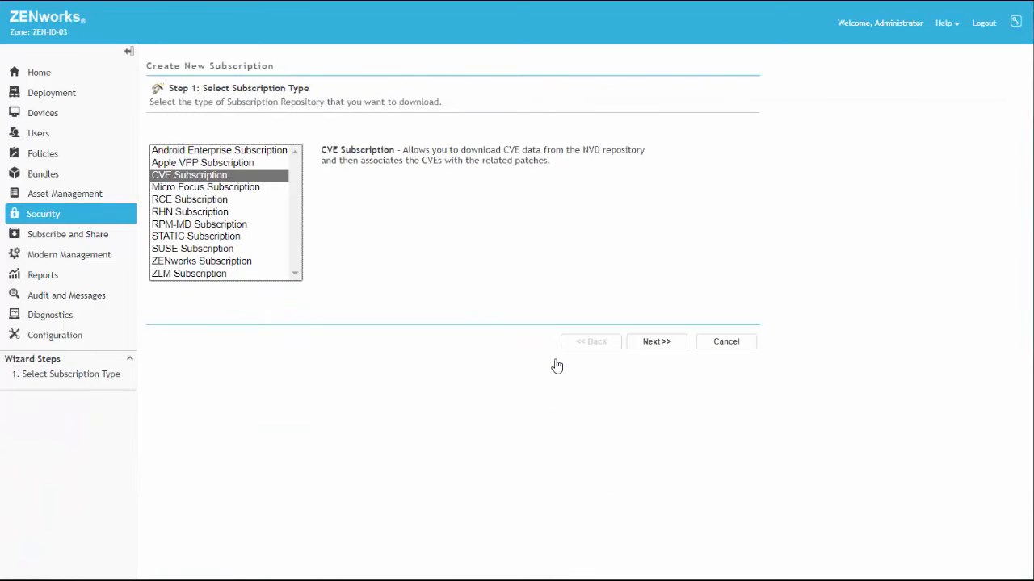
click(657, 341)
click(172, 139)
click(184, 191)
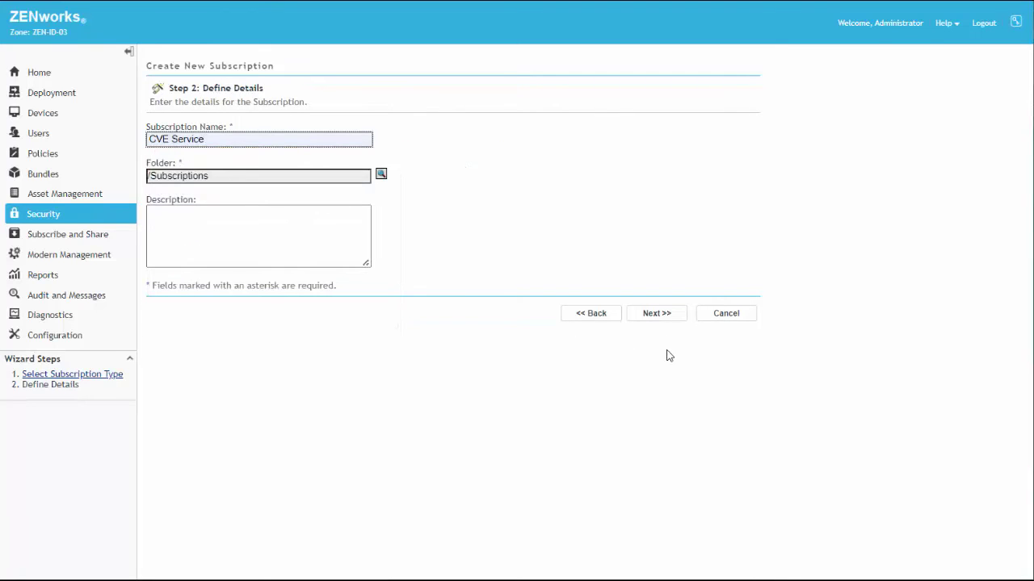
click(658, 315)
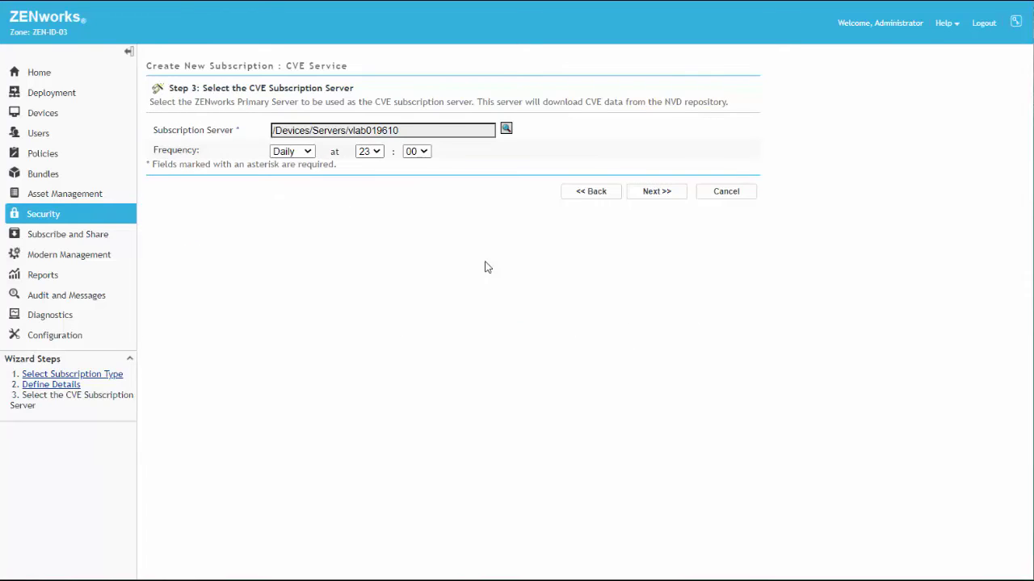
Schedule the subscription daily at 23:00, set it to run immediately, and finish.
click(291, 151)
key(Down)
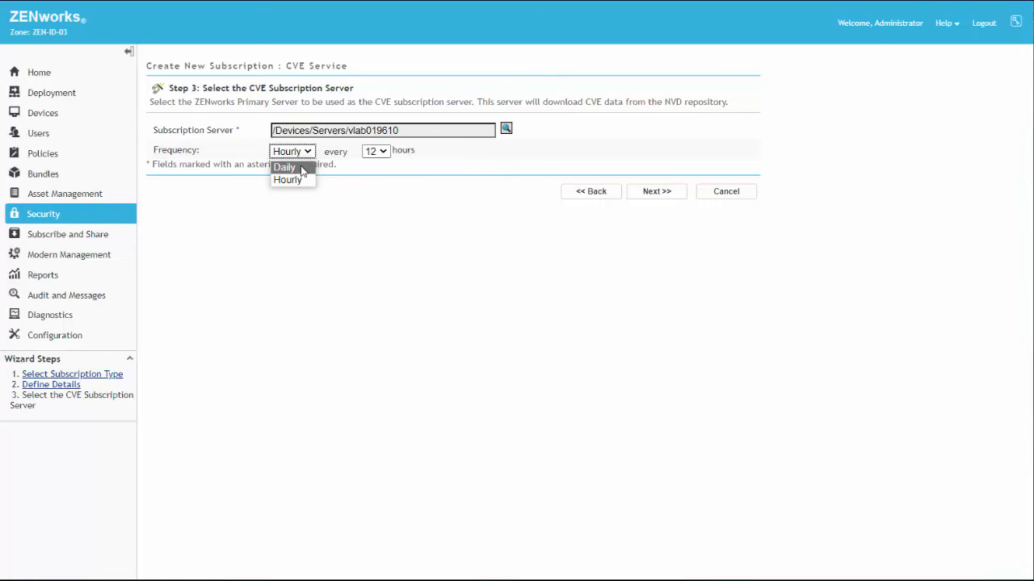
click(299, 168)
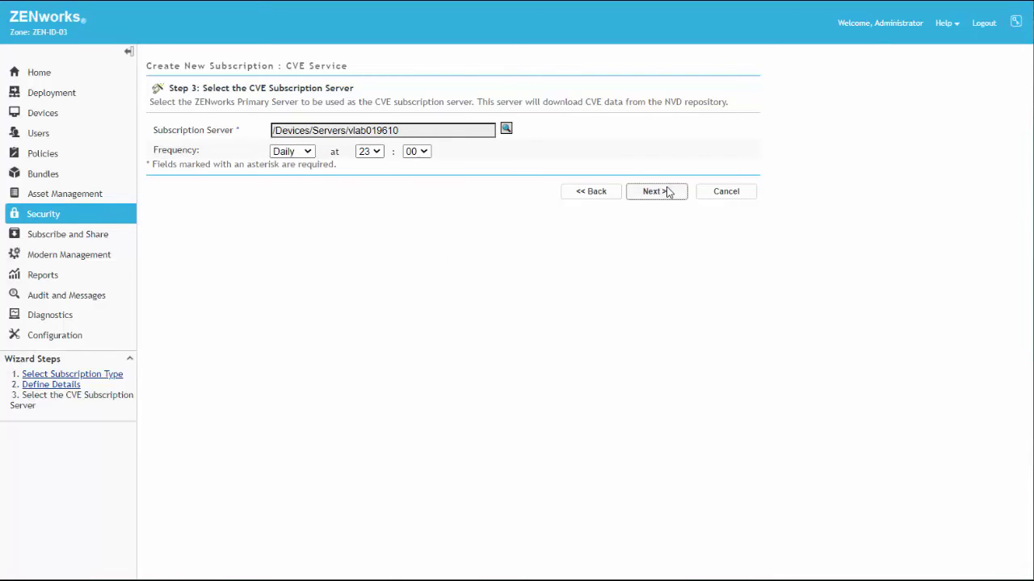
click(667, 193)
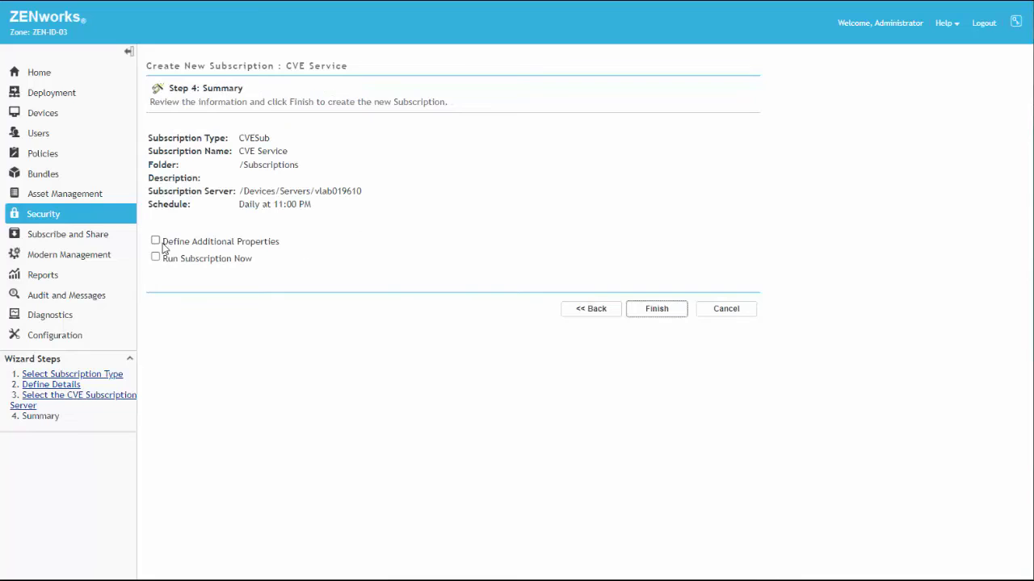
click(155, 240)
click(156, 258)
click(659, 311)
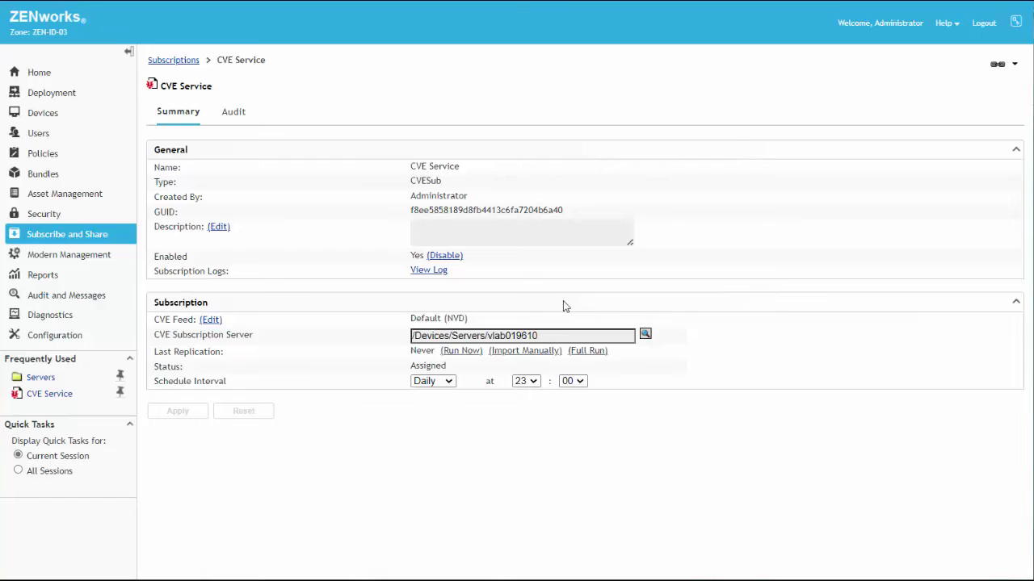
Review the CVE Service subscription replication log, then close it.
click(429, 272)
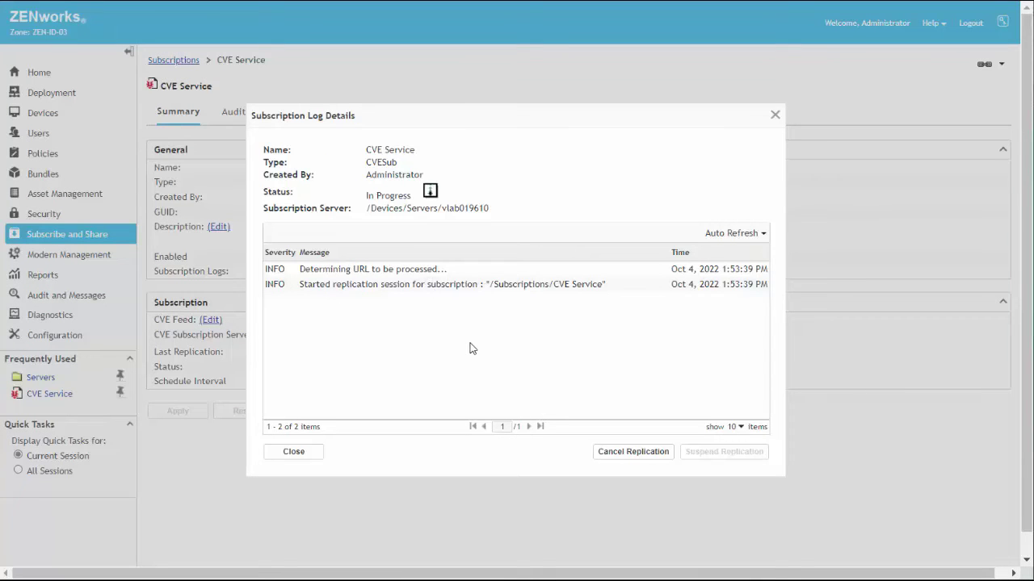
click(314, 455)
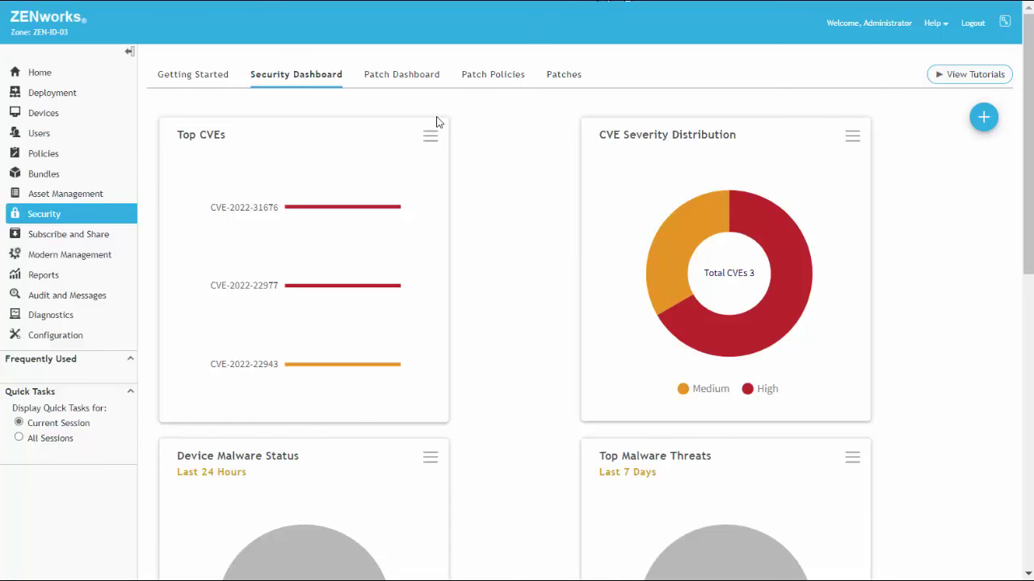
Read the Patch Dashboard charts for released patches, device compliance and last patch scan.
click(388, 81)
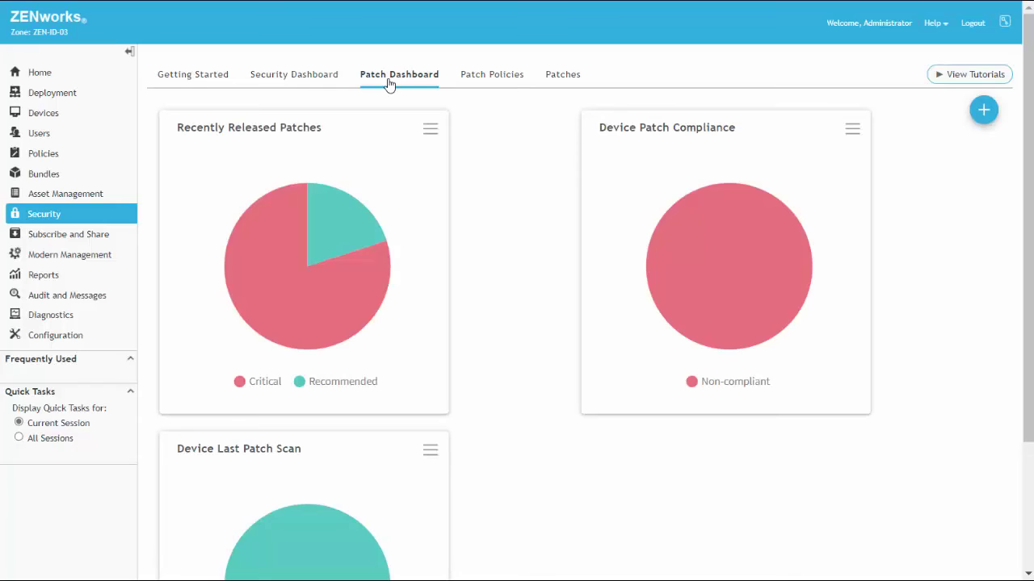
mouse_move(331, 212)
mouse_move(682, 277)
mouse_move(316, 530)
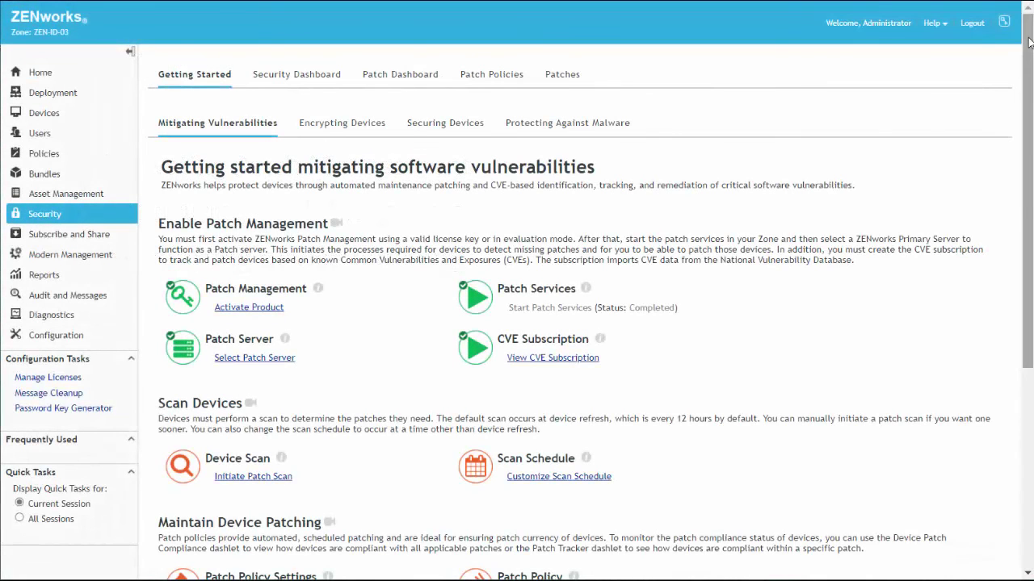
drag(1030, 42, 1008, 265)
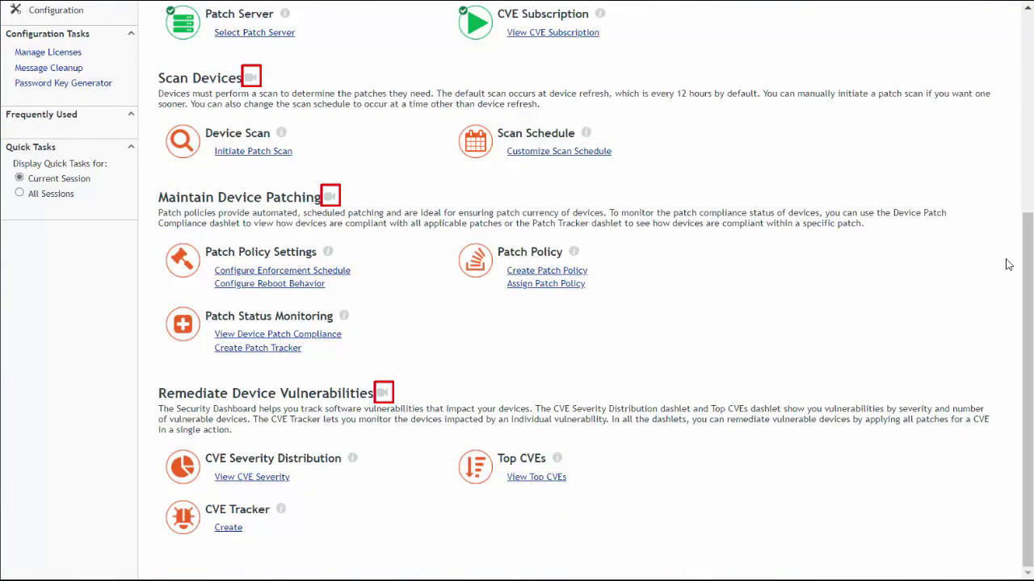